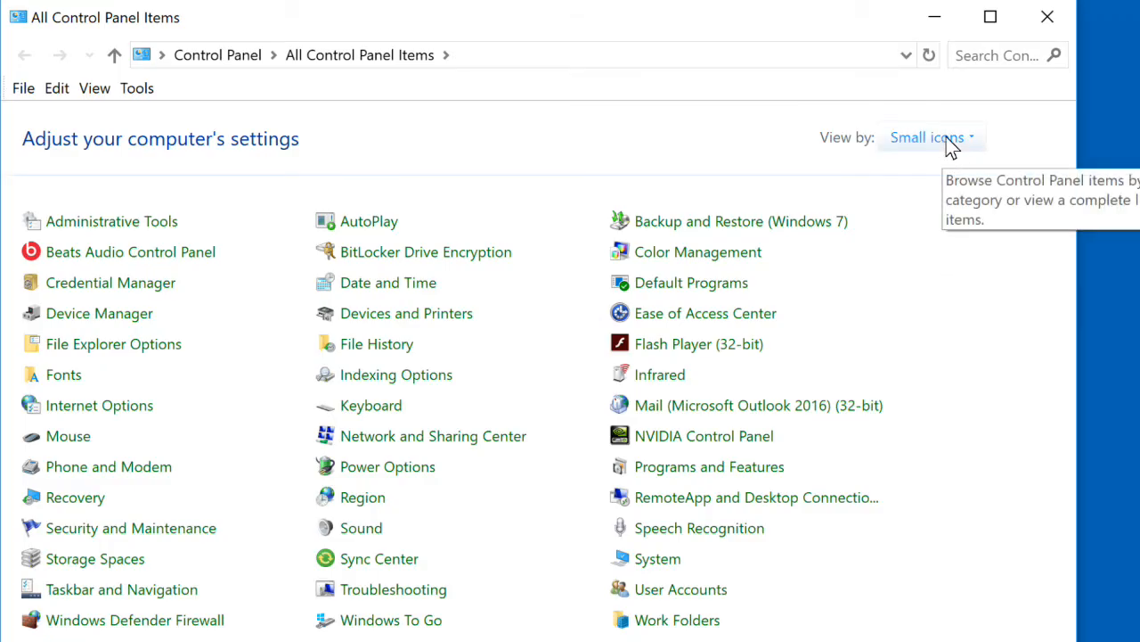
- Keep the Control Panel items in small icons view and create a desktop shortcut for Sound
{"action": "left_click", "coordinate": [971, 137]}
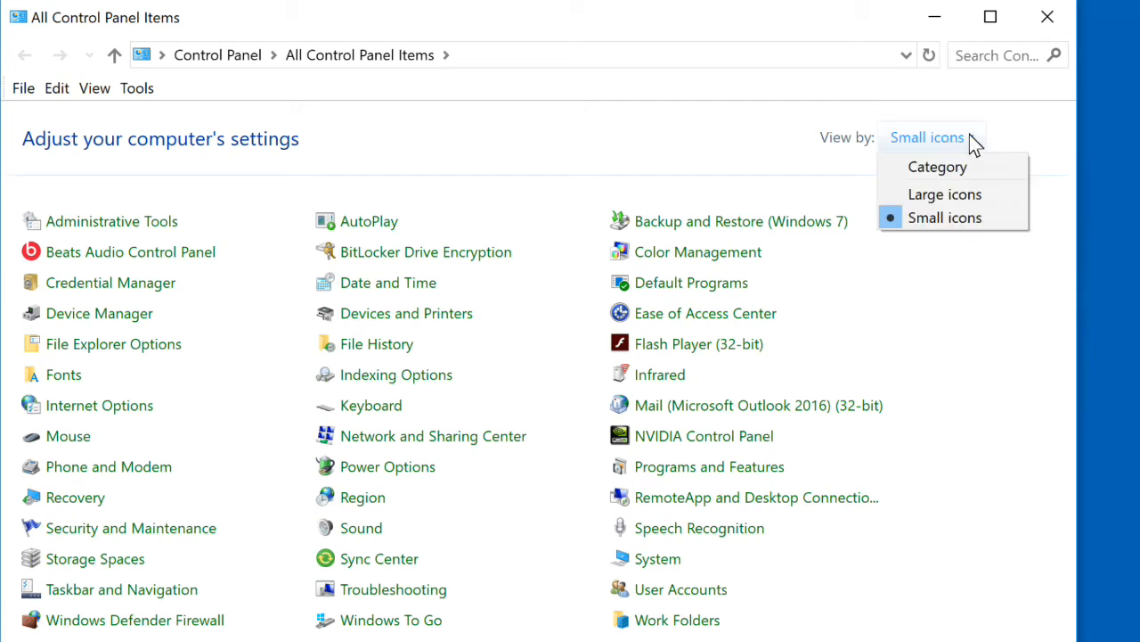
{"action": "left_click", "coordinate": [970, 138]}
{"action": "left_click", "coordinate": [970, 137]}
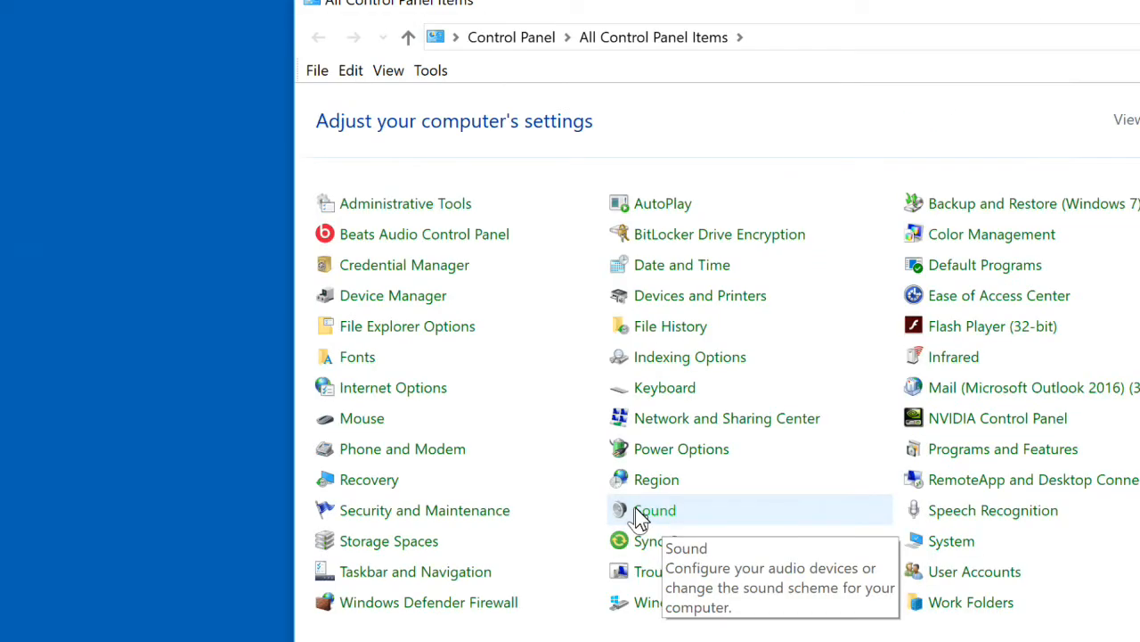
{"action": "left_click_drag", "start_coordinate": [638, 515], "coordinate": [218, 297]}
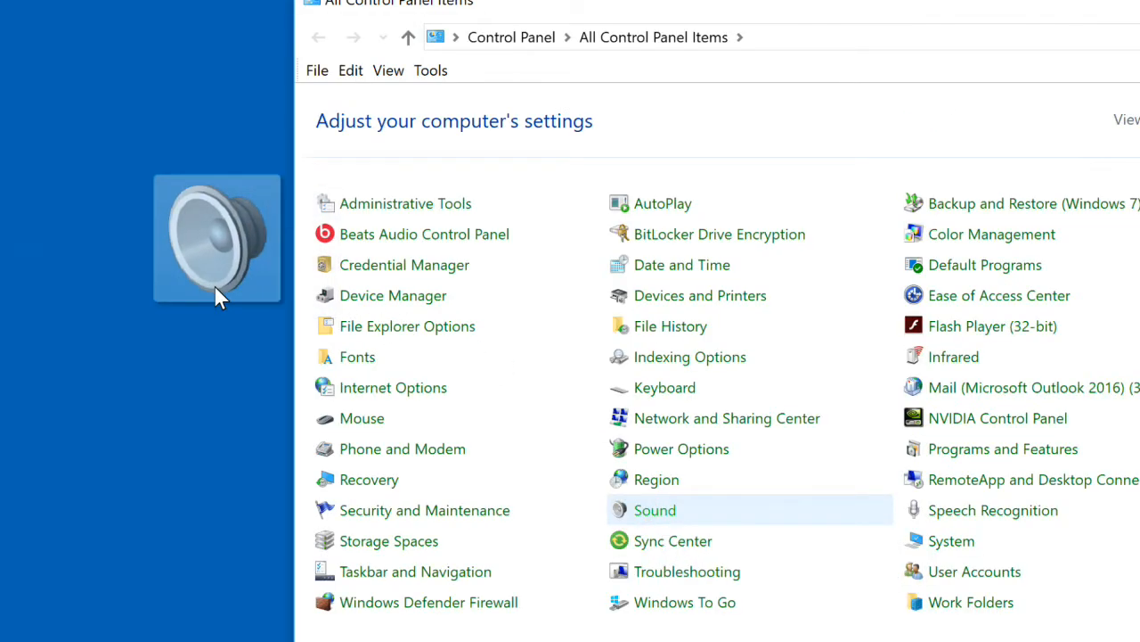
{"action": "left_click_drag", "start_coordinate": [216, 287], "coordinate": [220, 289]}
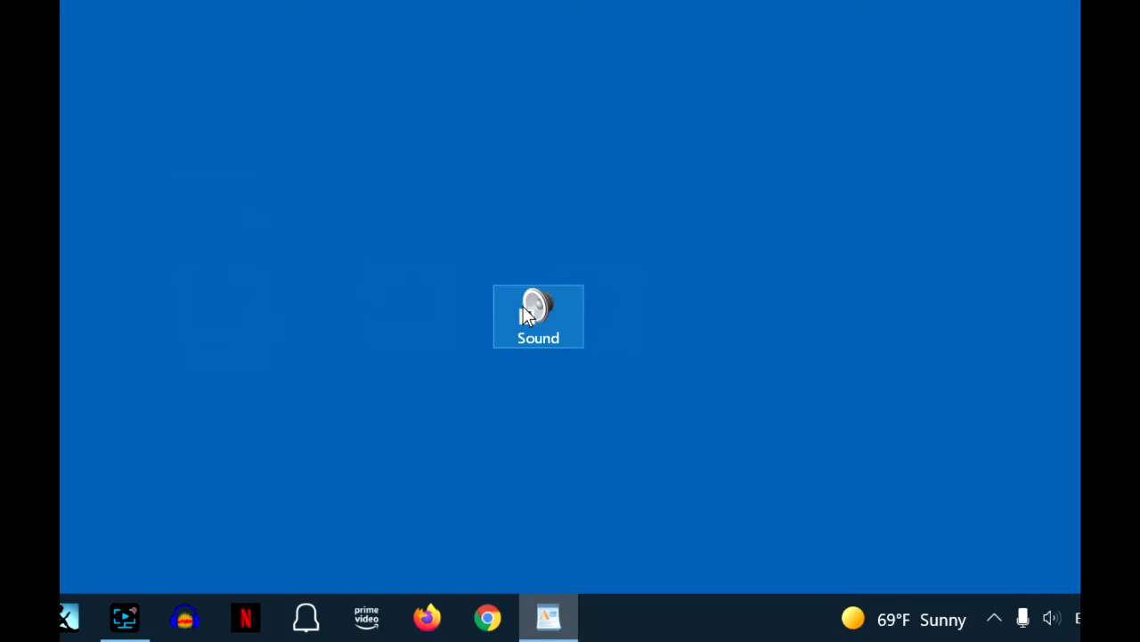
- Open the Sound settings from the desktop shortcut and view the available options for the Logitech USB Headset H540 speakers
{"action": "double_click", "coordinate": [533, 314]}
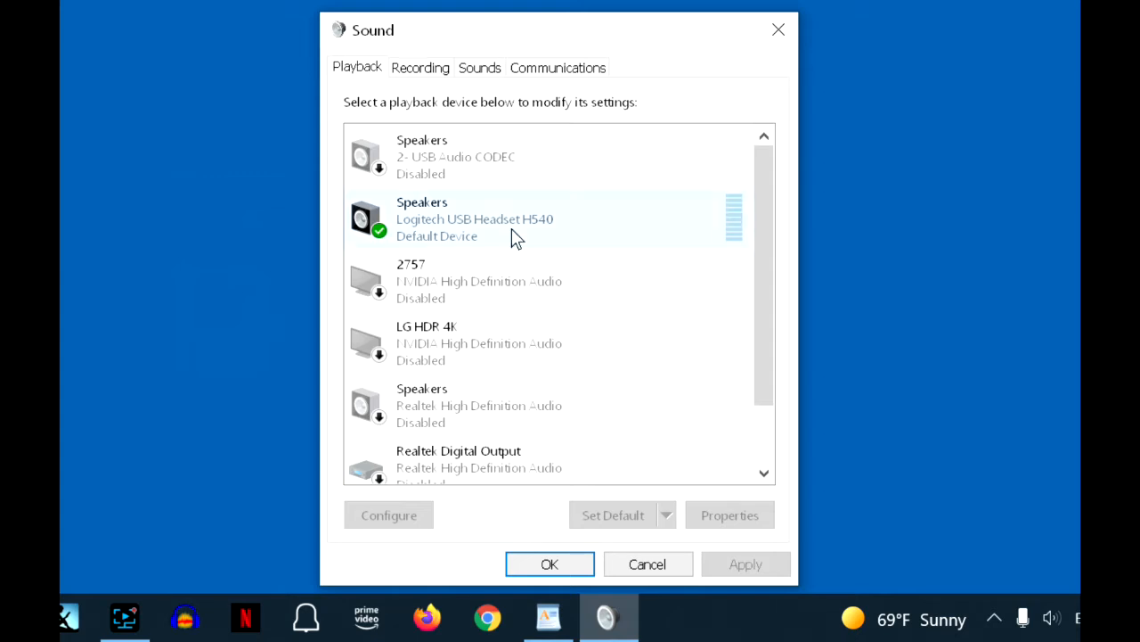
{"action": "right_click", "coordinate": [464, 221]}
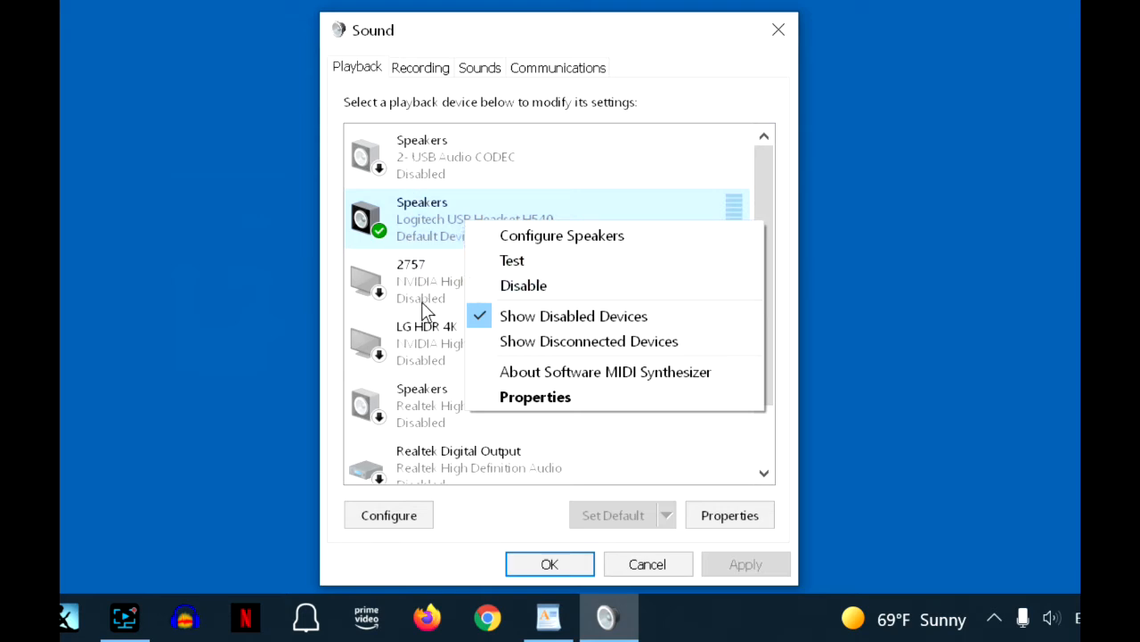
{"action": "left_click", "coordinate": [81, 291]}
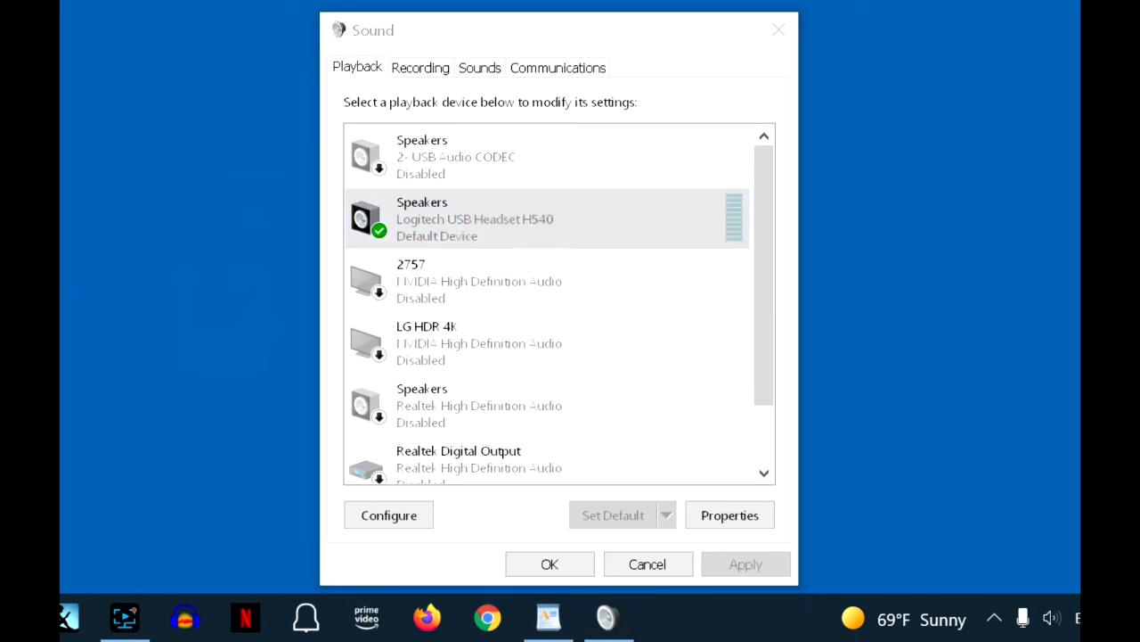
- Raise the system volume for the Logitech USB Headset H540 speakers and view the level settings in their properties
{"action": "left_click", "coordinate": [1053, 619]}
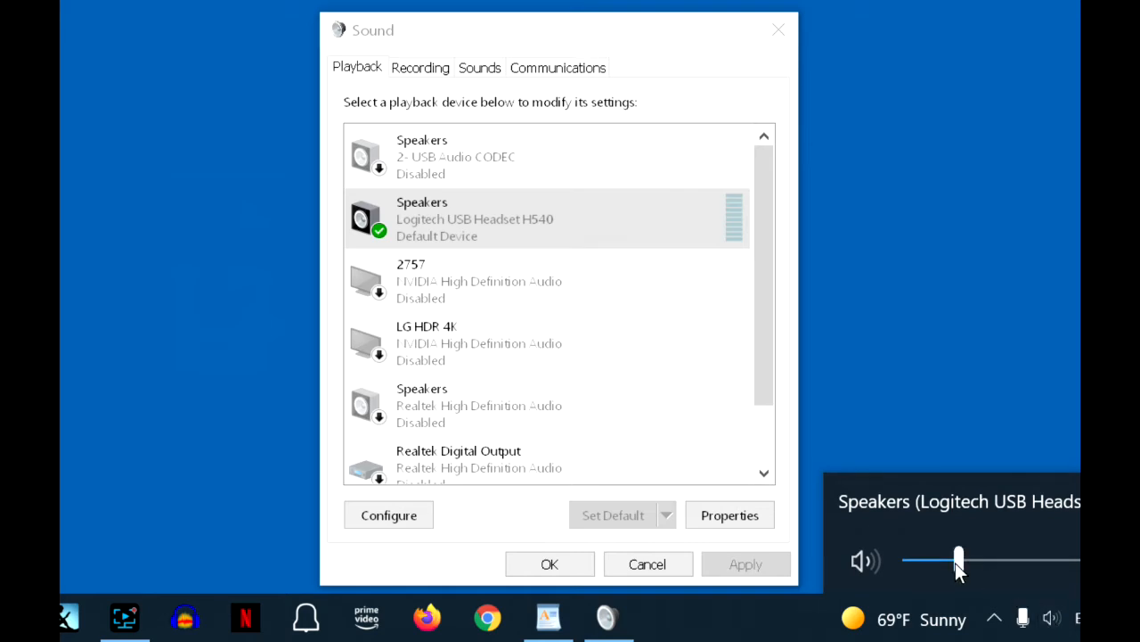
{"action": "left_click_drag", "start_coordinate": [977, 562], "coordinate": [1039, 551]}
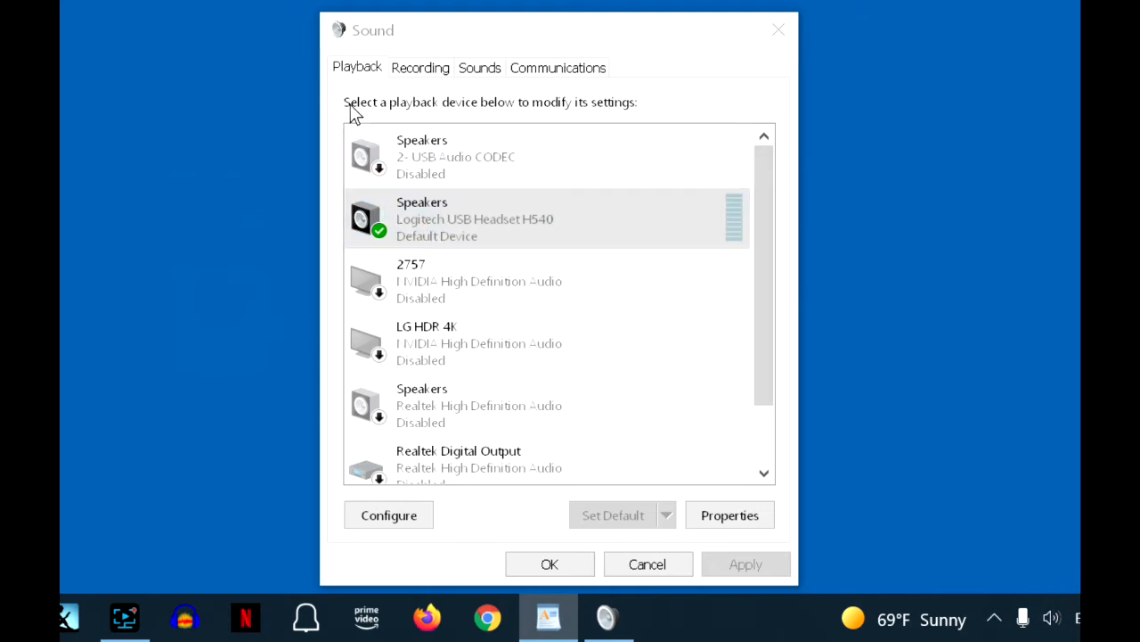
{"action": "double_click", "coordinate": [427, 221]}
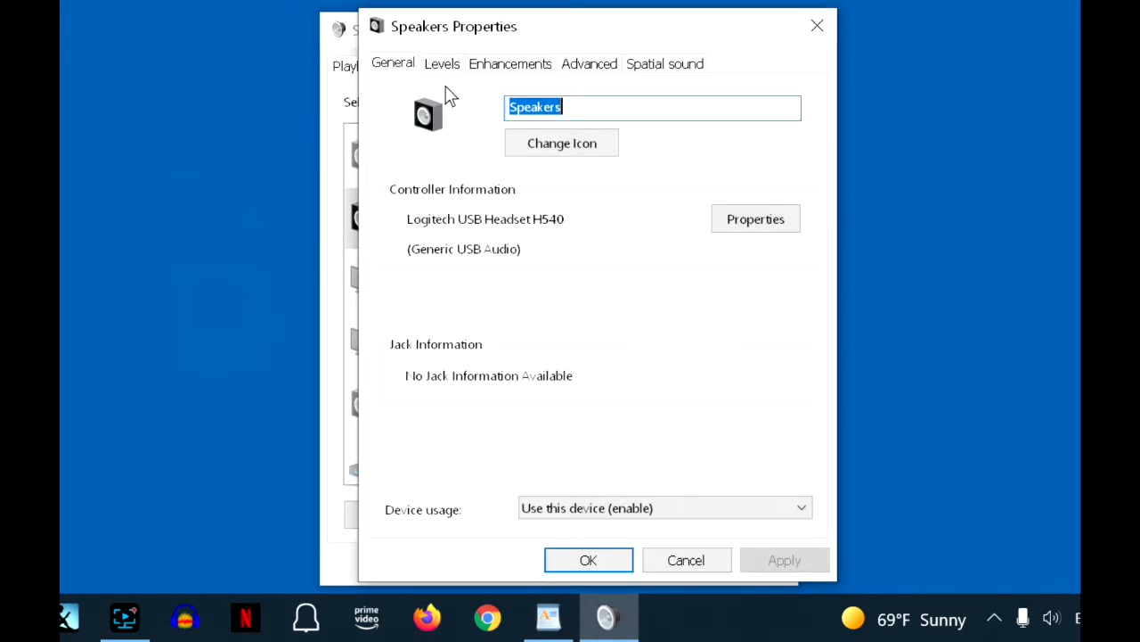
{"action": "left_click", "coordinate": [443, 71]}
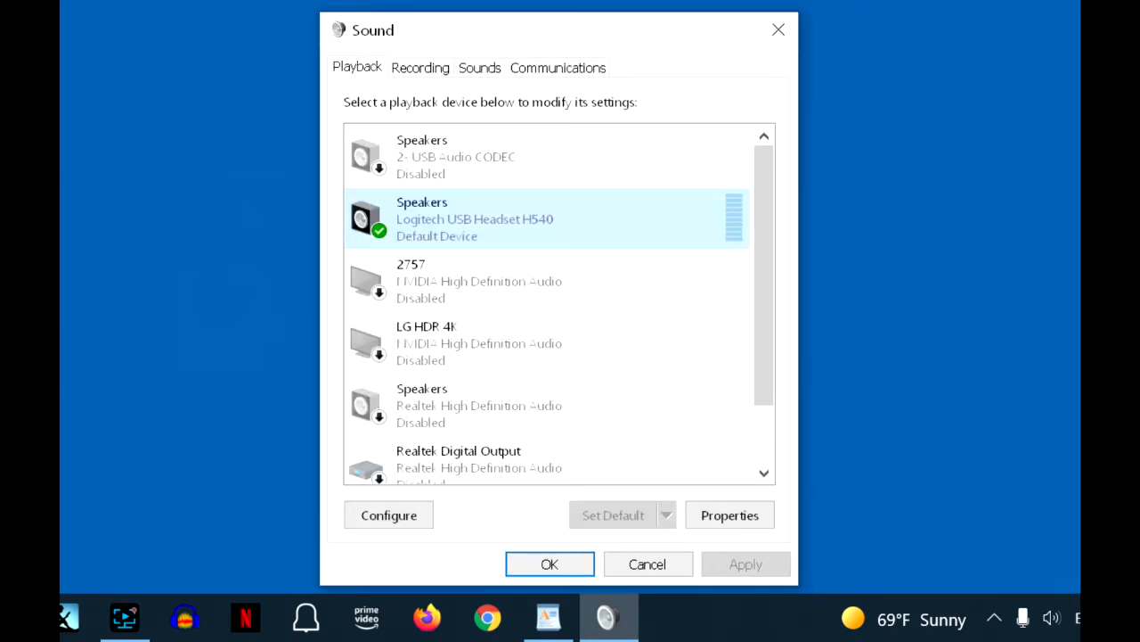
- Enable listening to the 2- USB Audio CODEC microphone, with playback through the Logitech USB Headset H540 speakers
{"action": "left_click", "coordinate": [433, 78]}
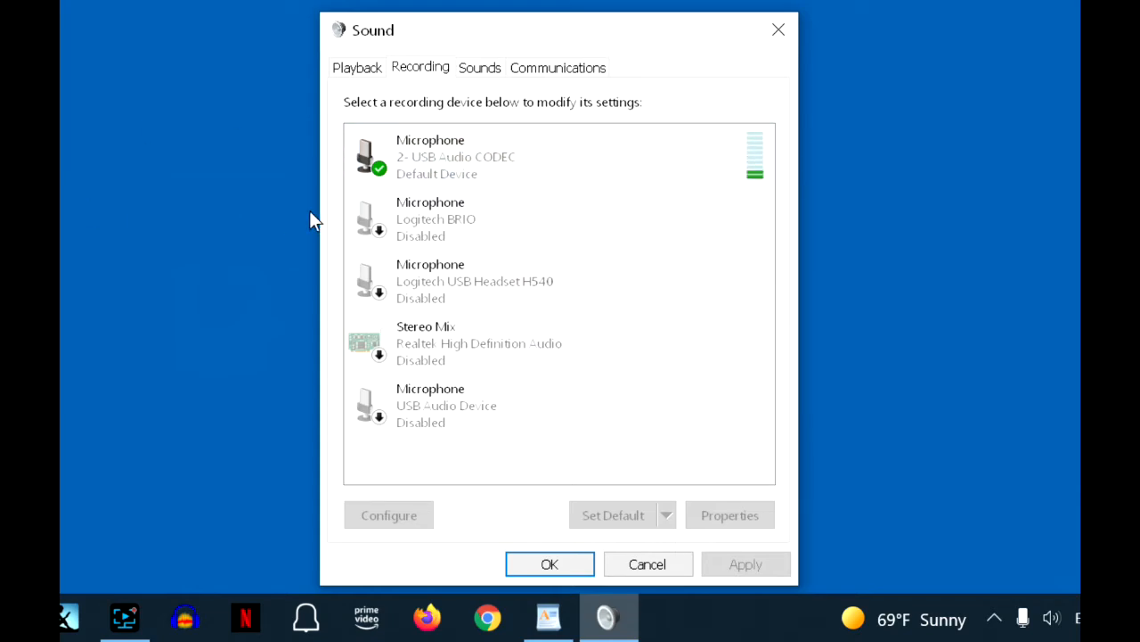
{"action": "double_click", "coordinate": [439, 156]}
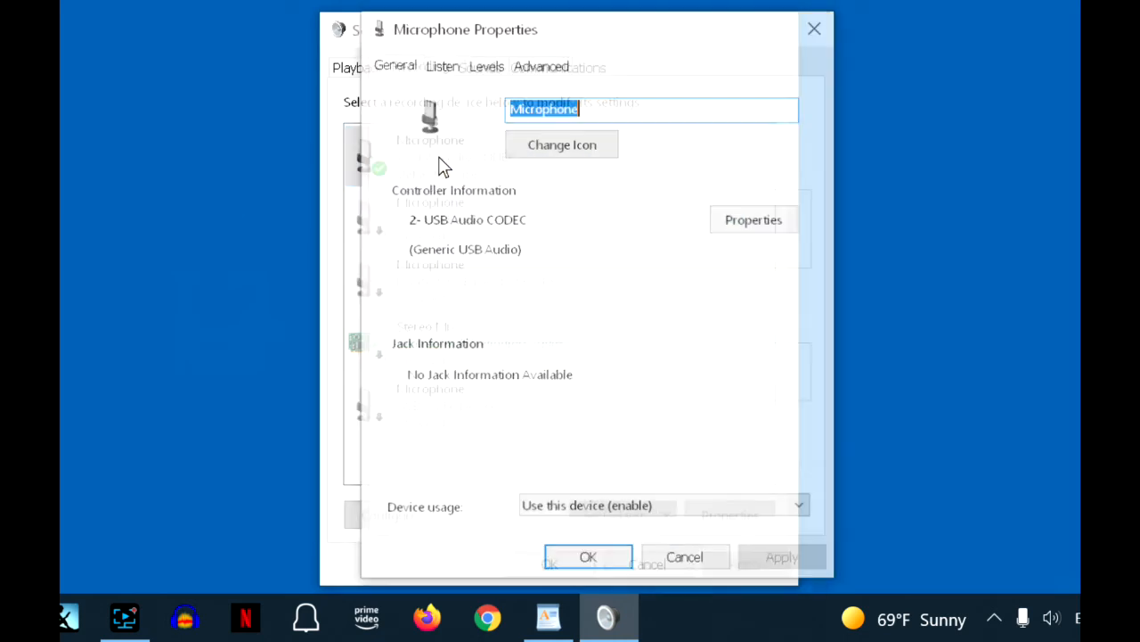
{"action": "left_click", "coordinate": [444, 69]}
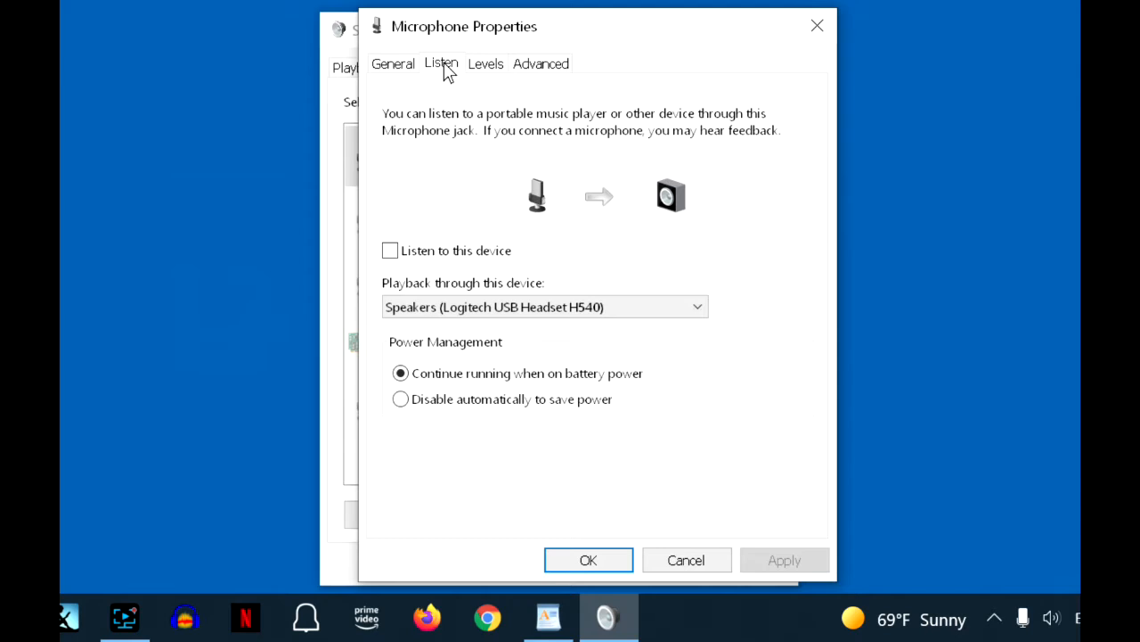
{"action": "left_click", "coordinate": [395, 252]}
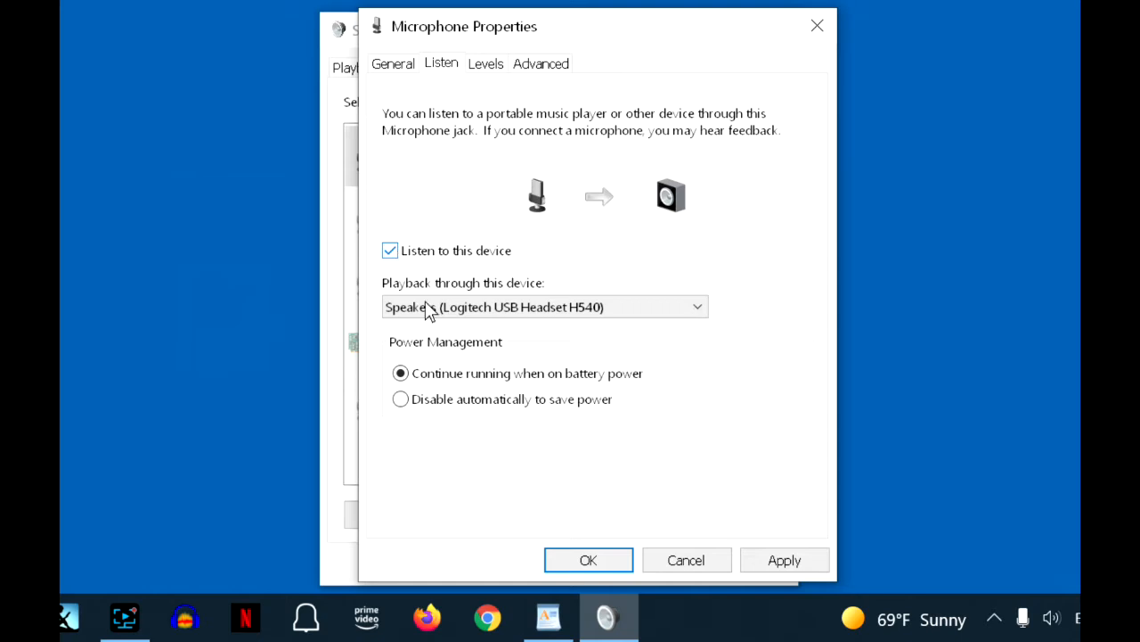
{"action": "left_click", "coordinate": [592, 563]}
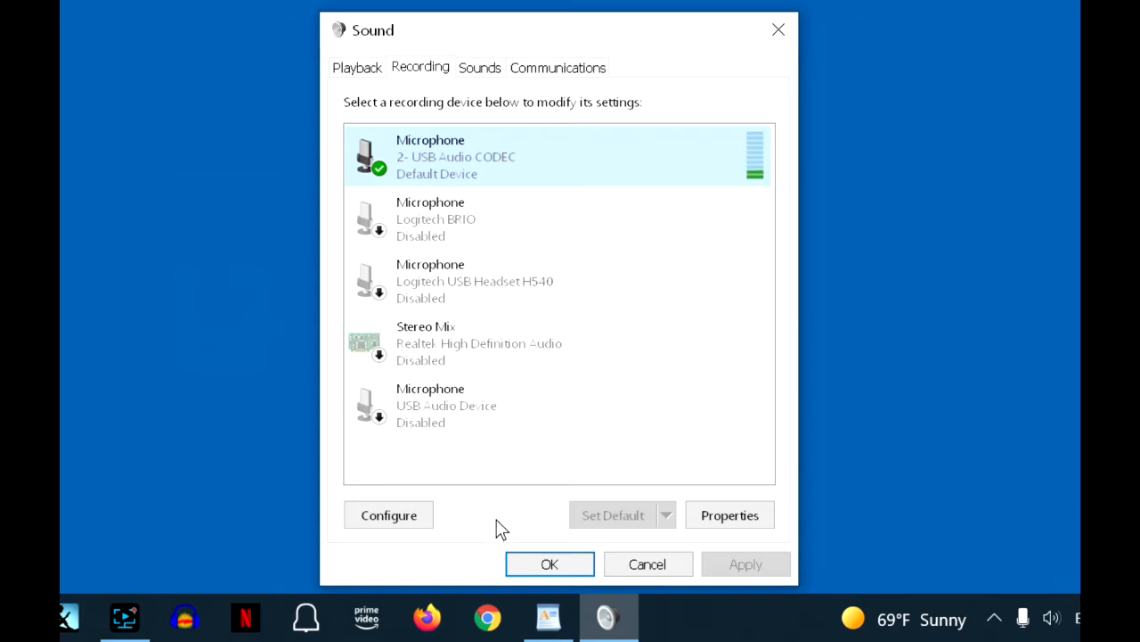
- Check the 2- USB Audio CODEC microphone's recording level and turn off listening to this device
{"action": "double_click", "coordinate": [447, 155]}
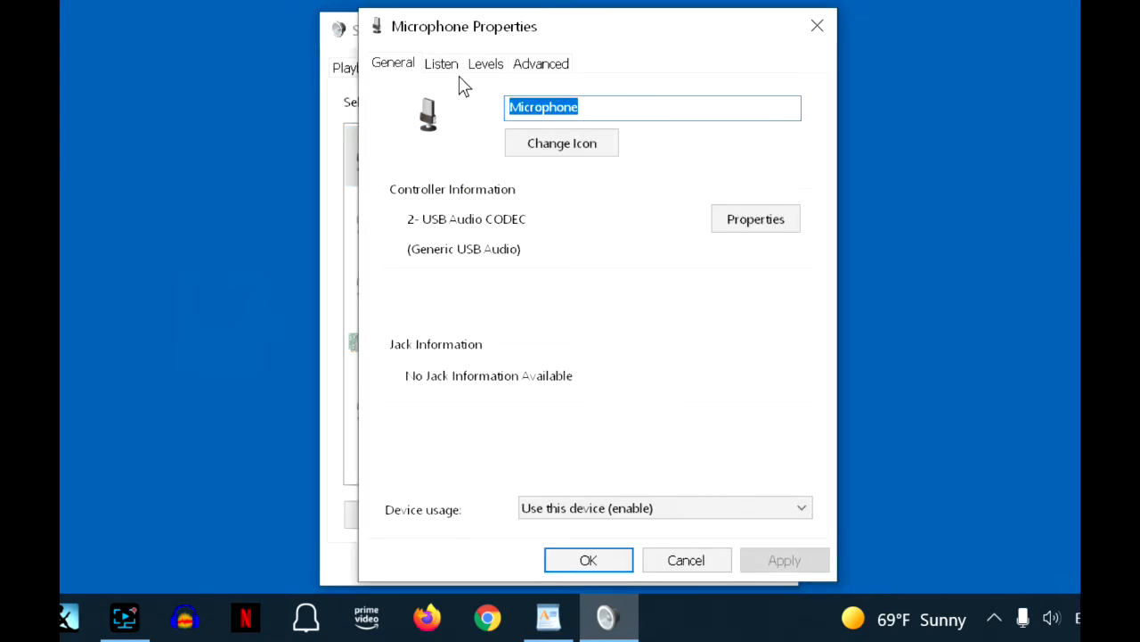
{"action": "left_click", "coordinate": [488, 71]}
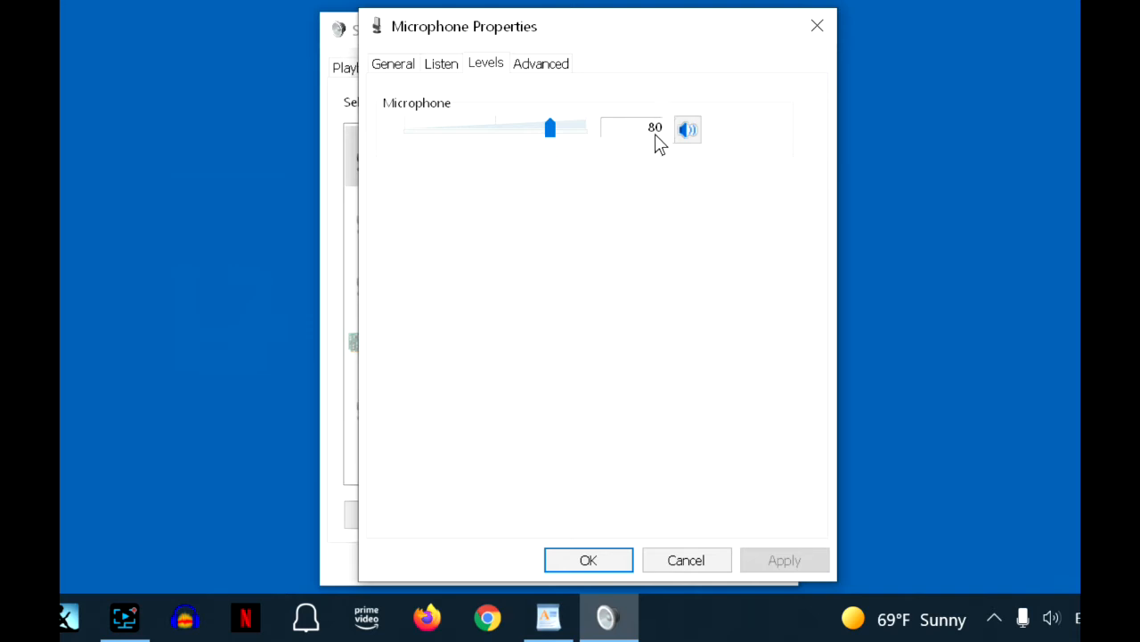
{"action": "left_click", "coordinate": [443, 66]}
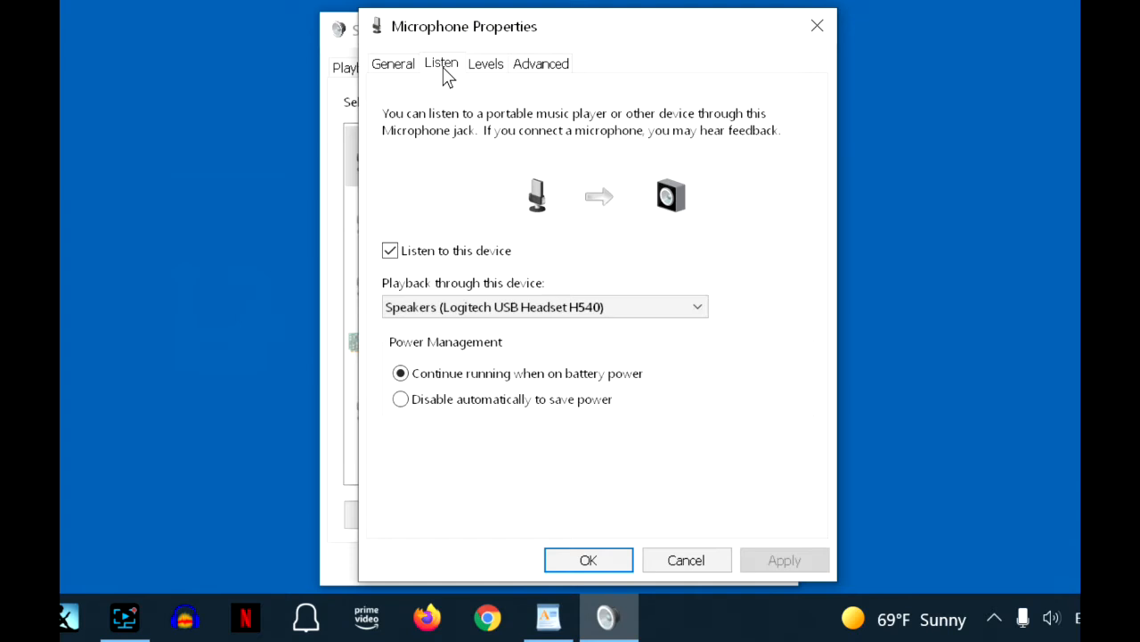
{"action": "left_click", "coordinate": [391, 252]}
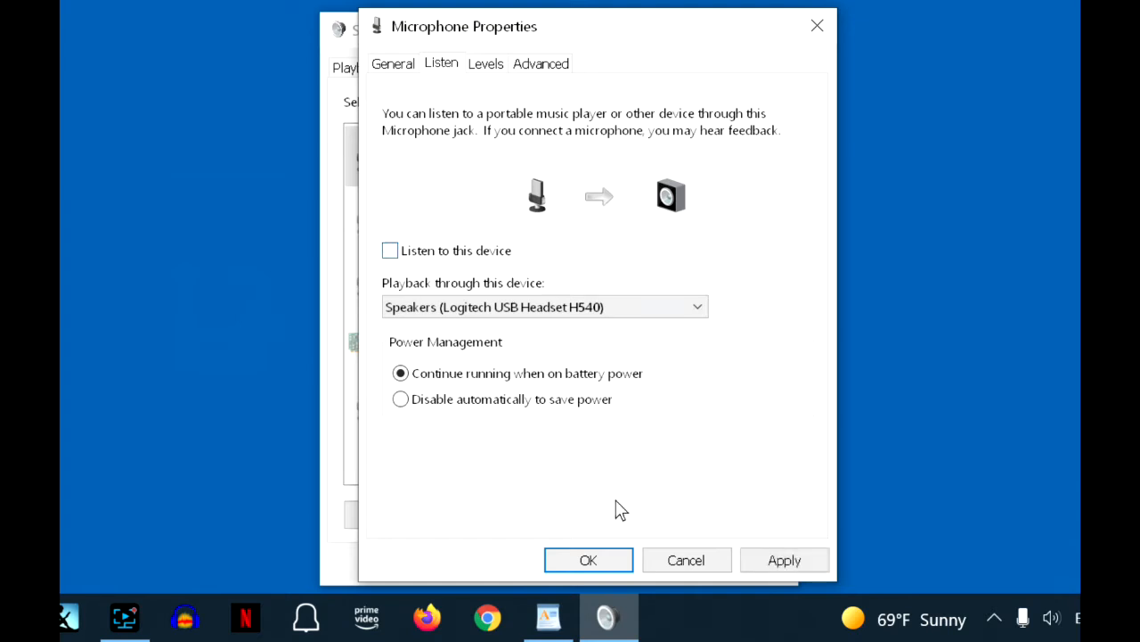
{"action": "left_click", "coordinate": [600, 569]}
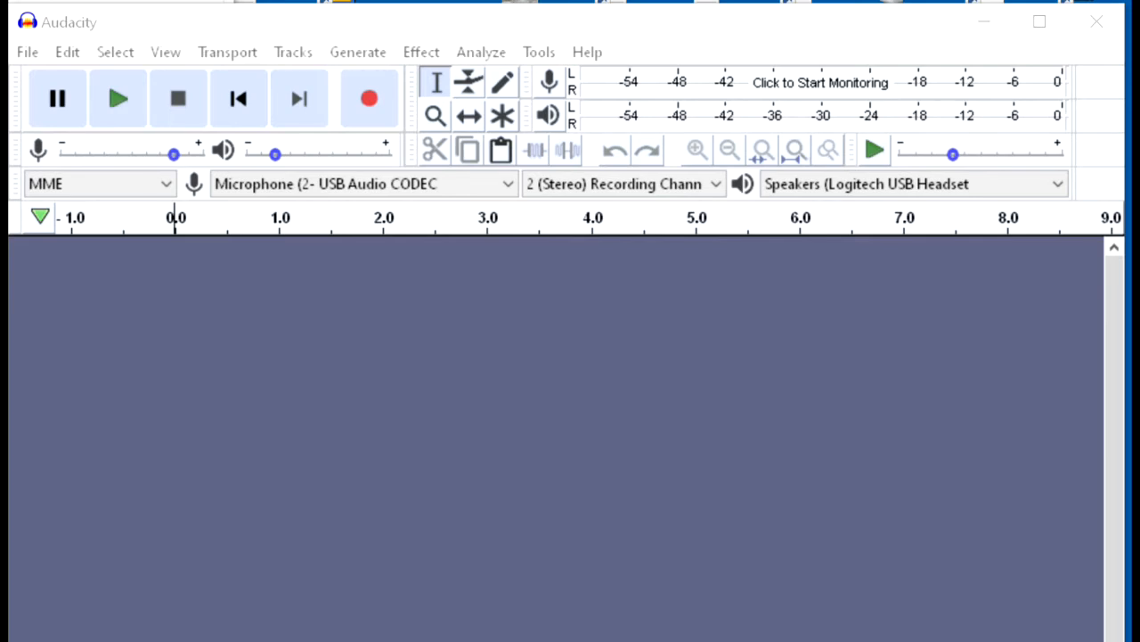
- Switch to Audacity and start monitoring the microphone's recording level
{"action": "left_click", "coordinate": [549, 83]}
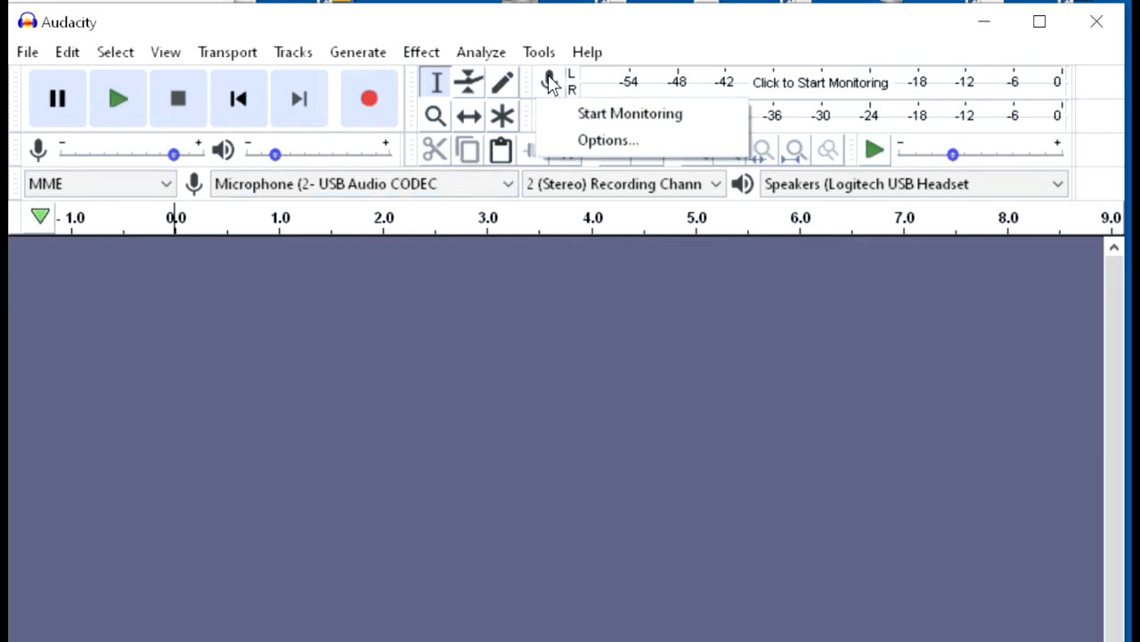
{"action": "left_click", "coordinate": [622, 118]}
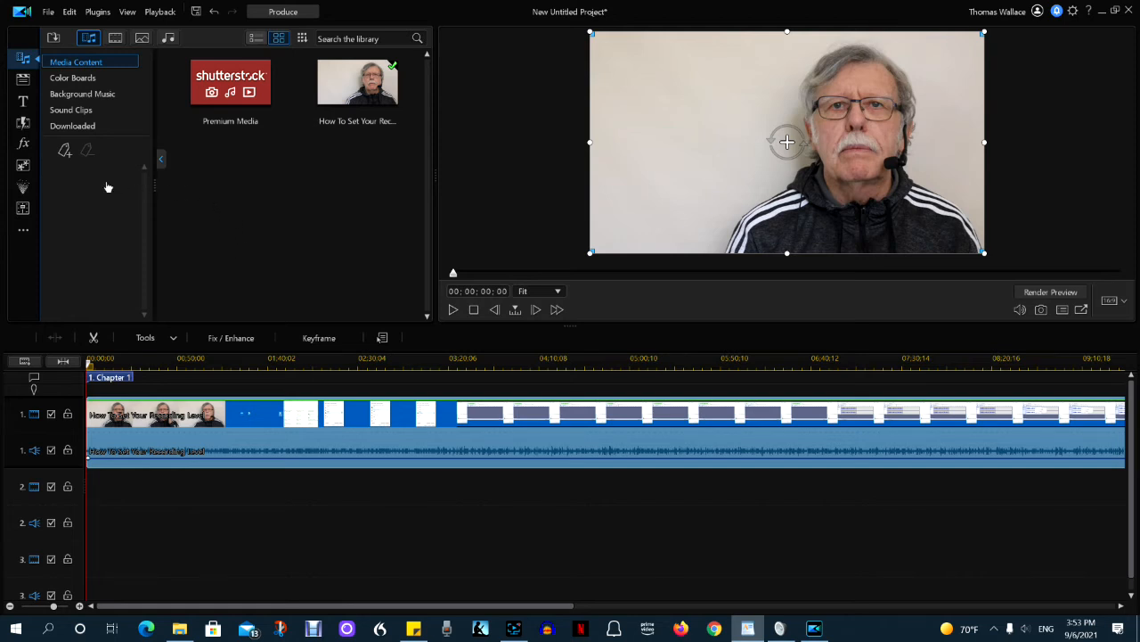
- Switch to PowerDirector, open the Voice-Over Recording Room and set the microphone recording volume to 80
{"action": "left_click", "coordinate": [24, 233]}
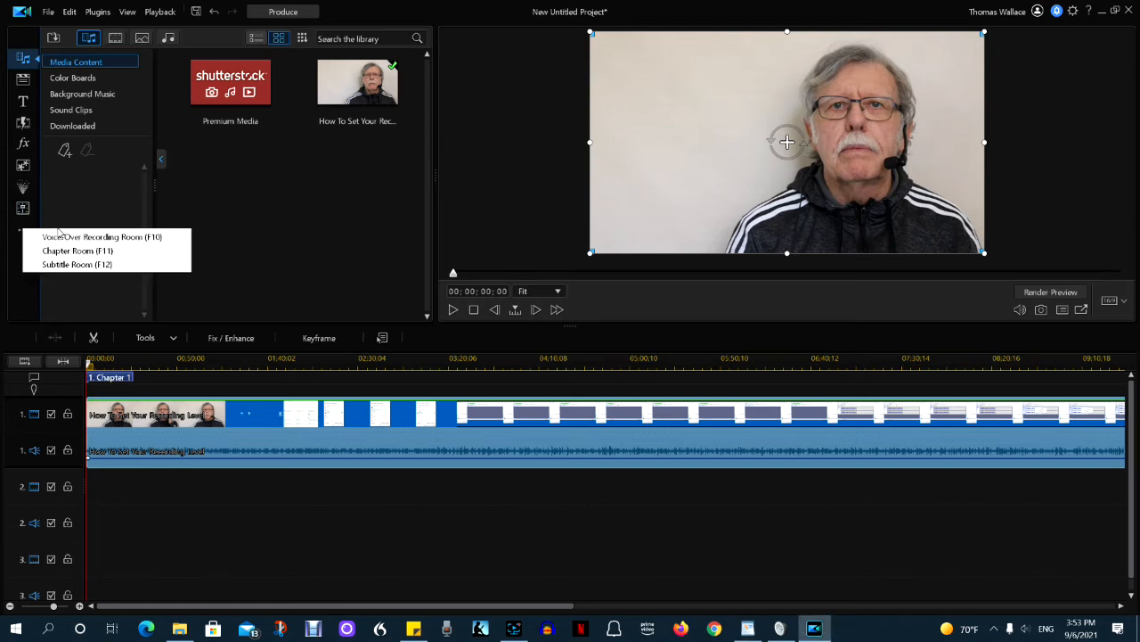
{"action": "left_click", "coordinate": [88, 237]}
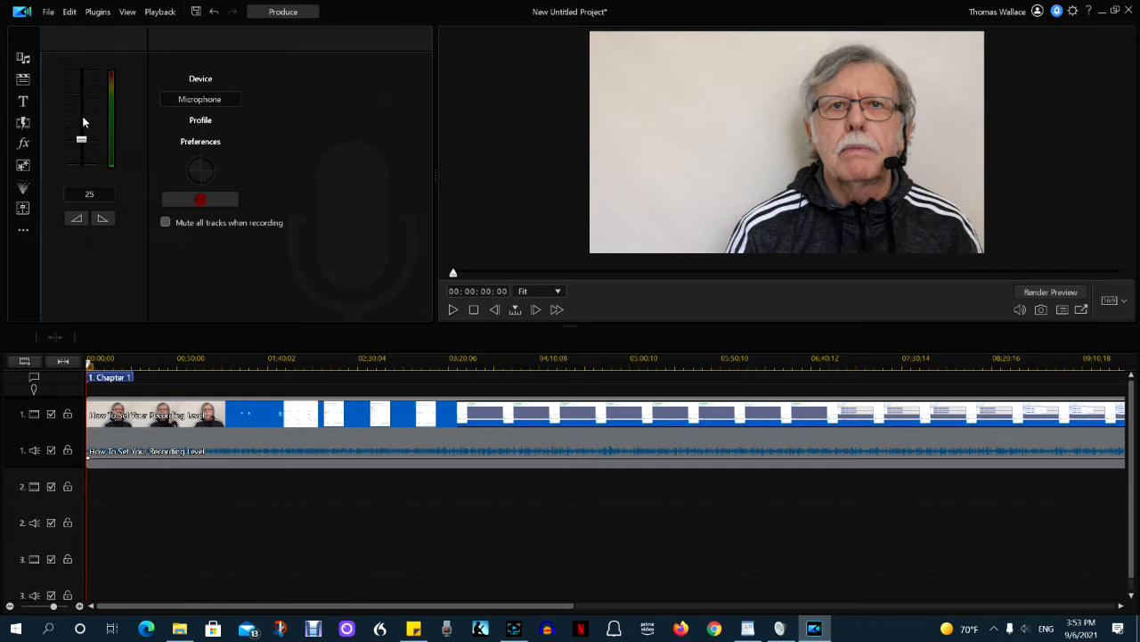
{"action": "left_click_drag", "start_coordinate": [81, 144], "coordinate": [81, 139]}
{"action": "scroll", "coordinate": [78, 143], "scroll_direction": "up", "scroll_amount": 3}
{"action": "left_click_drag", "start_coordinate": [81, 136], "coordinate": [81, 86]}
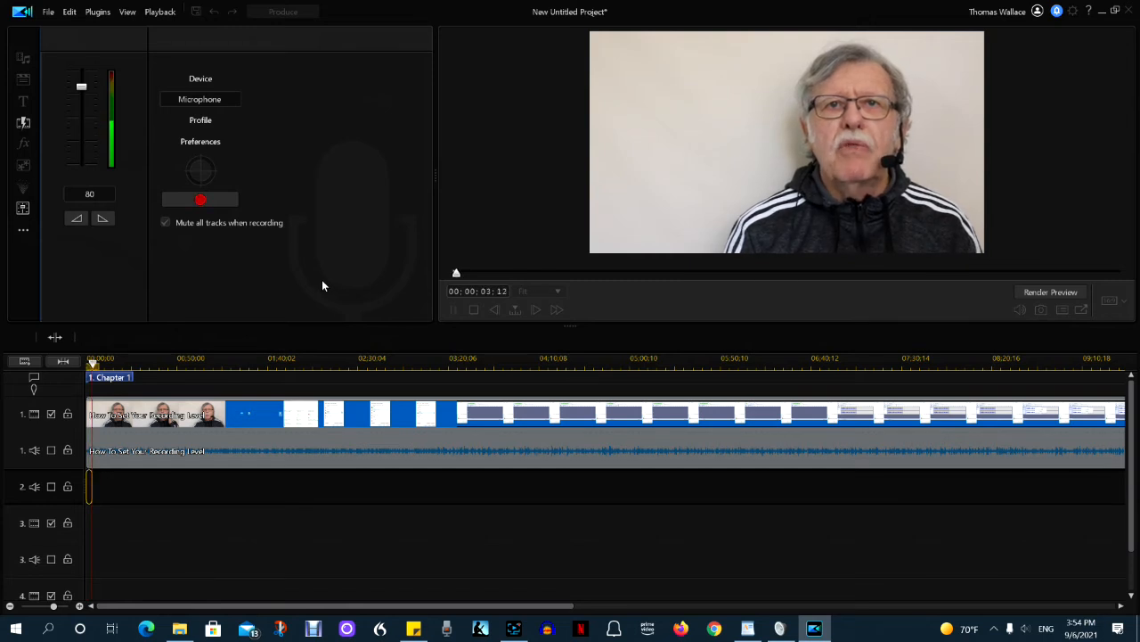
- Record a short voice-over take on the timeline with all tracks muted during recording
{"action": "left_click", "coordinate": [198, 200]}
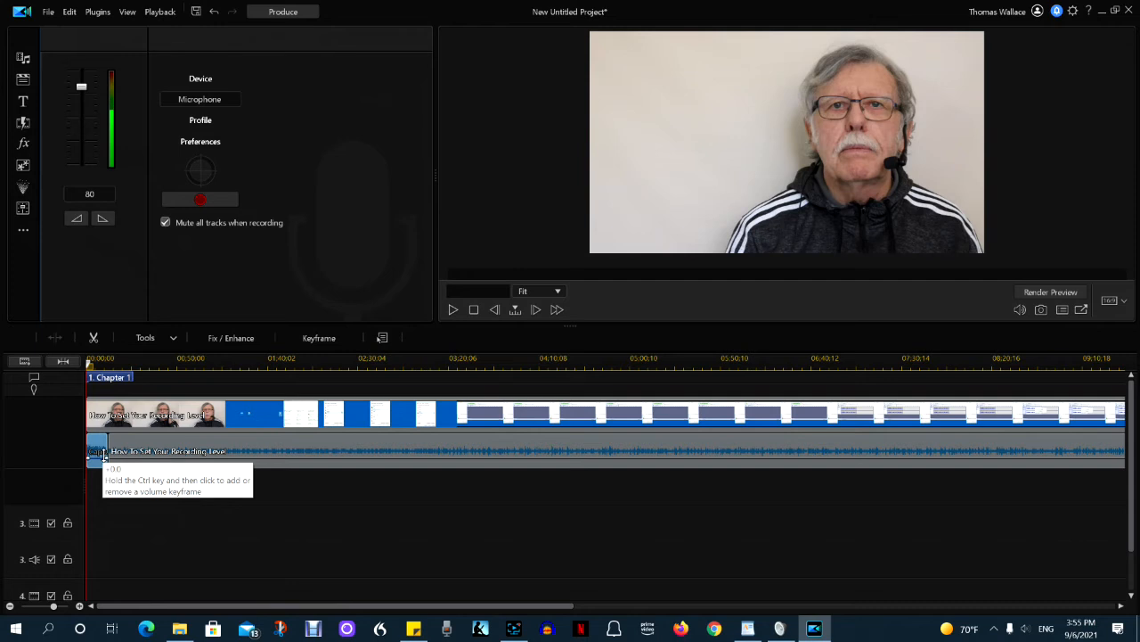
{"action": "left_click", "coordinate": [80, 606]}
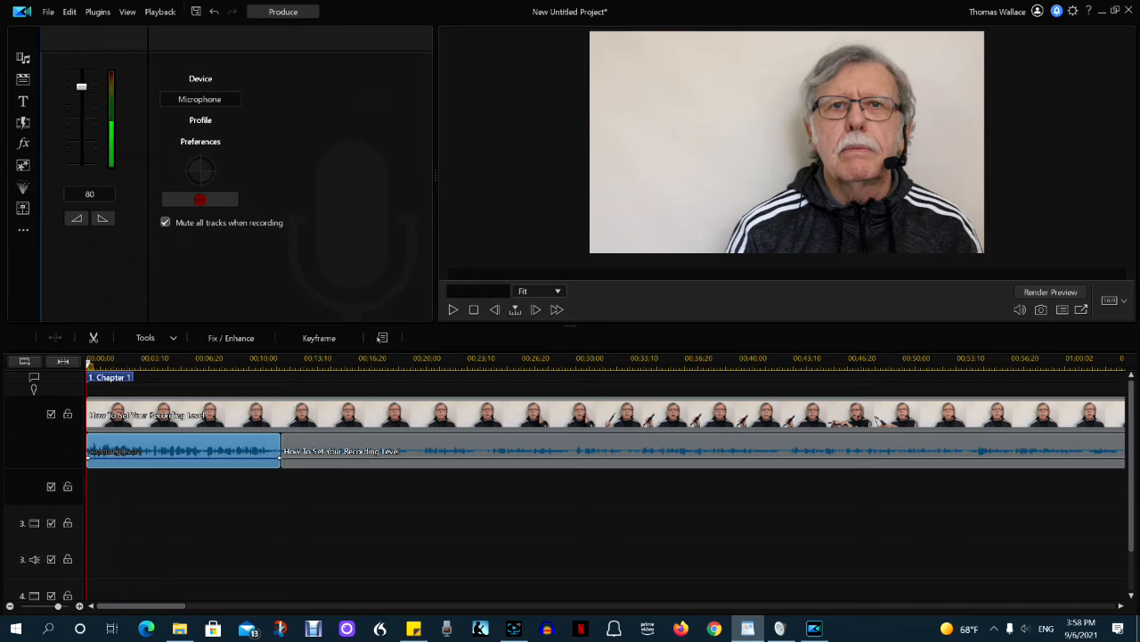
- Switch to the Windows Sound settings and view the recording level of the 2- USB Audio CODEC microphone
{"action": "left_click", "coordinate": [295, 206]}
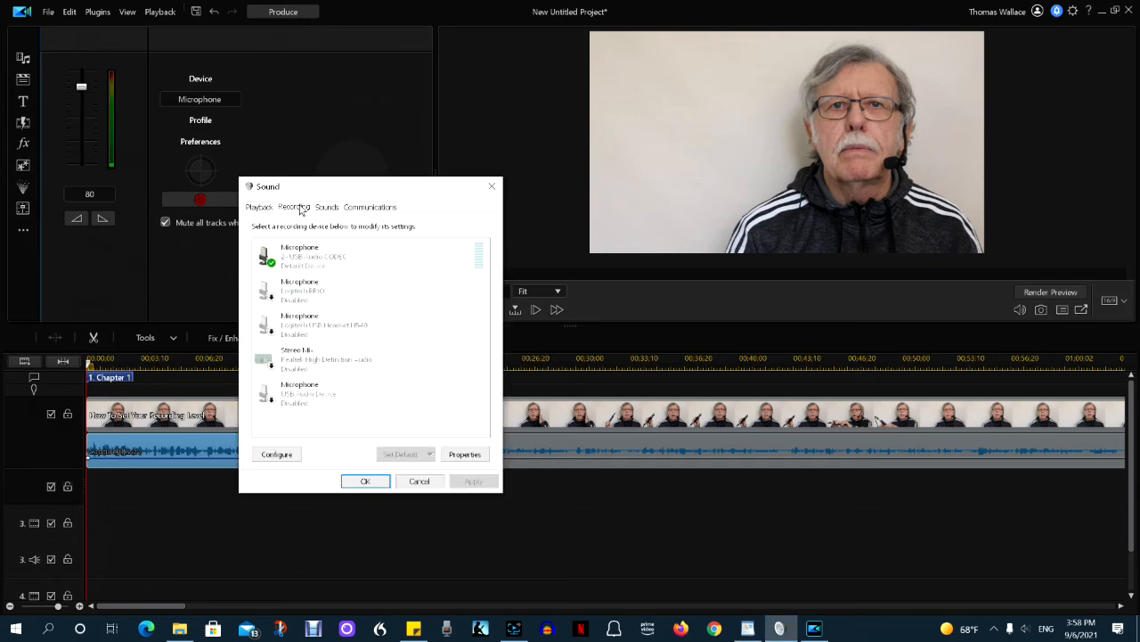
{"action": "double_click", "coordinate": [301, 259]}
{"action": "left_click", "coordinate": [331, 255]}
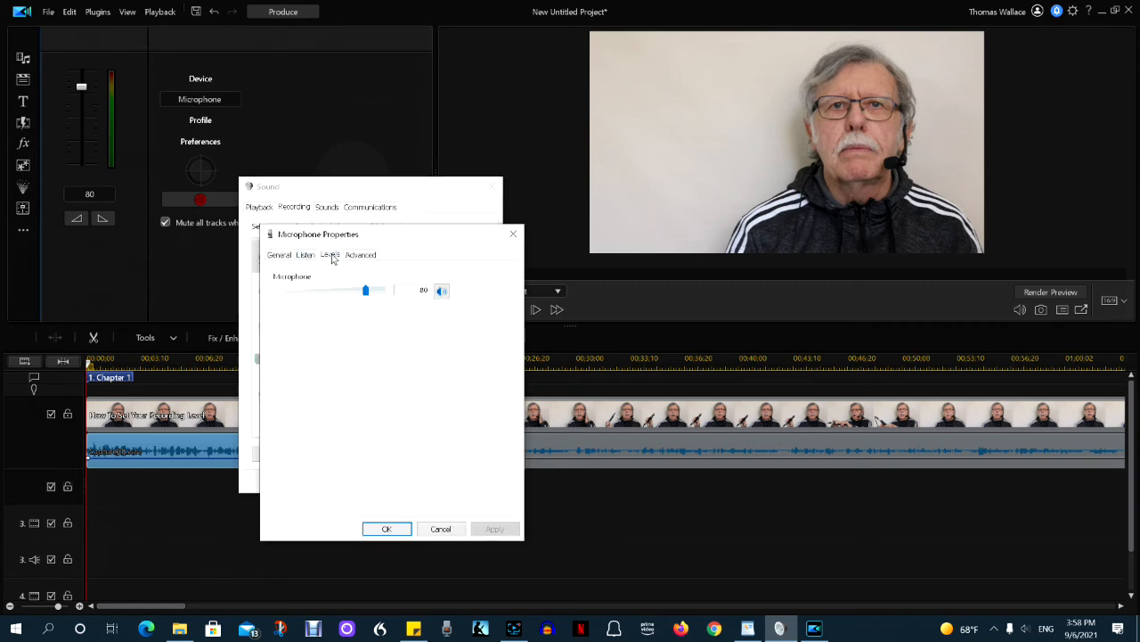